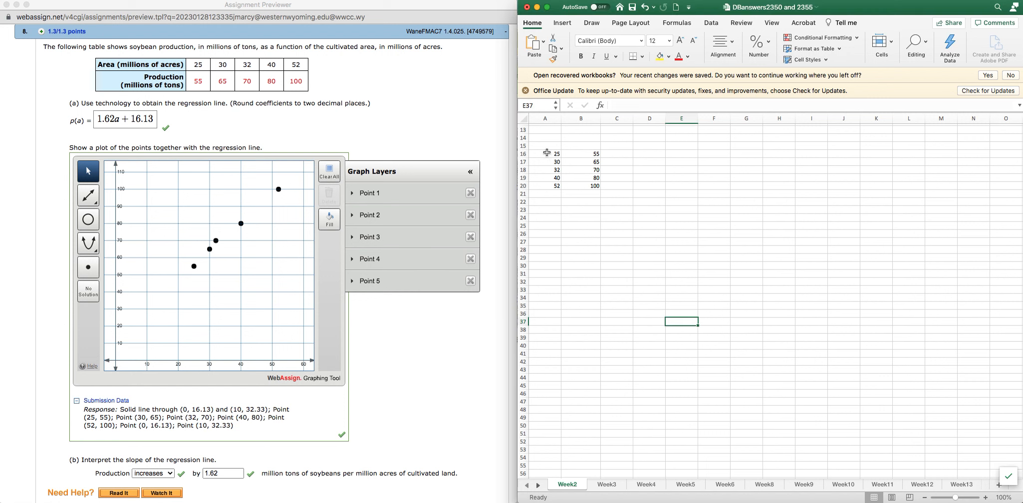
Insert a markers-only scatter chart from the area and production data in A16:B20.
click(550, 154)
drag(550, 153, 588, 186)
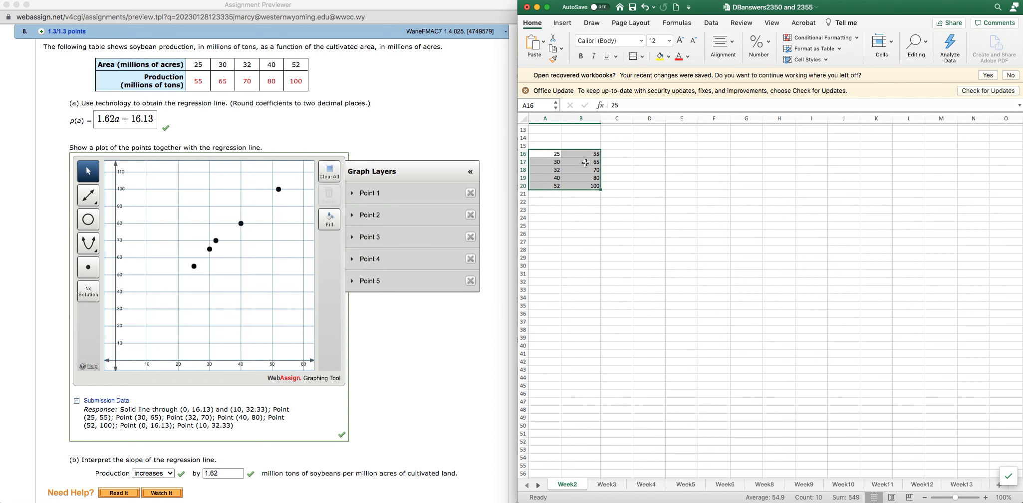
click(571, 23)
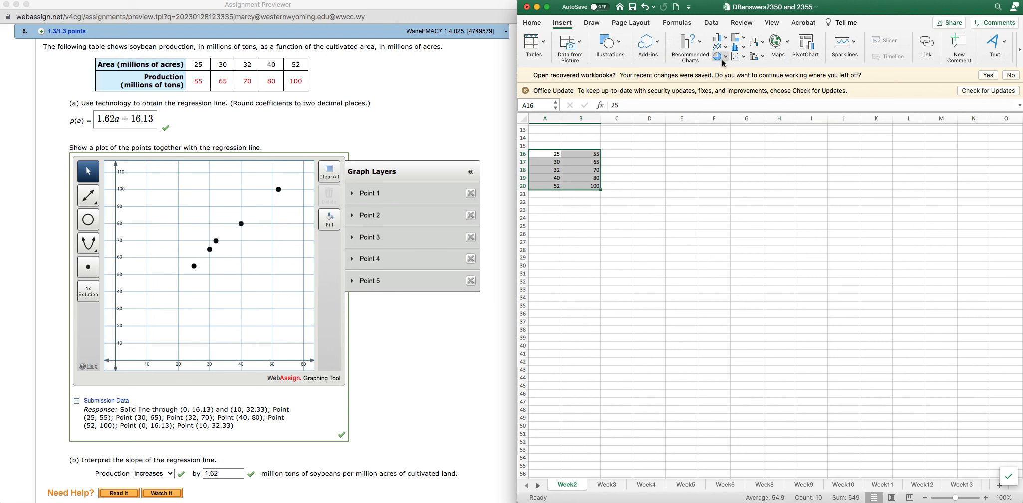
click(741, 56)
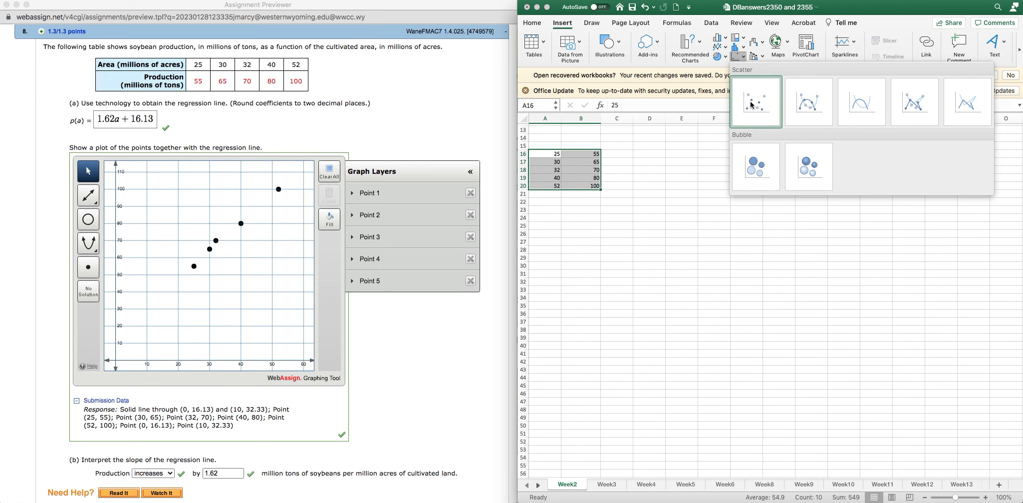
click(752, 106)
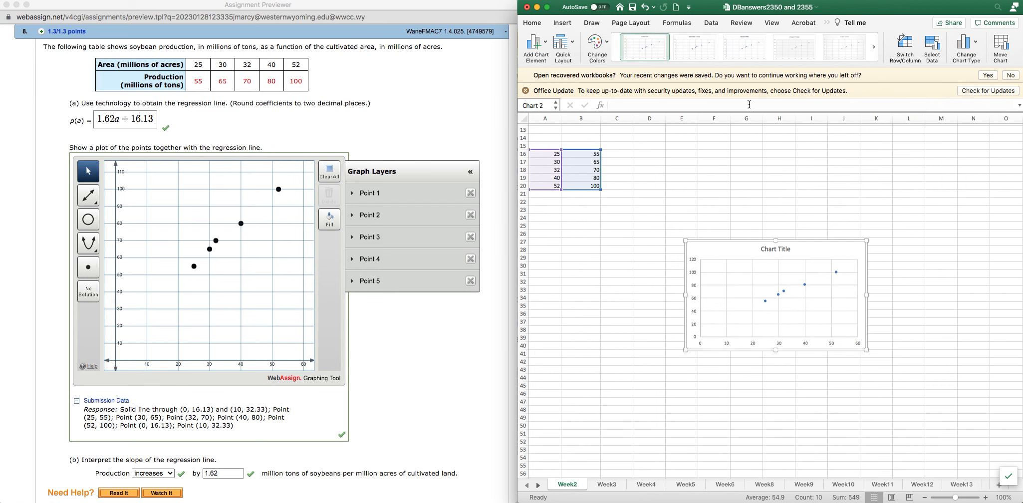
Add a linear trendline displaying its equation and R-squared value, and move its label clear of the line.
click(765, 301)
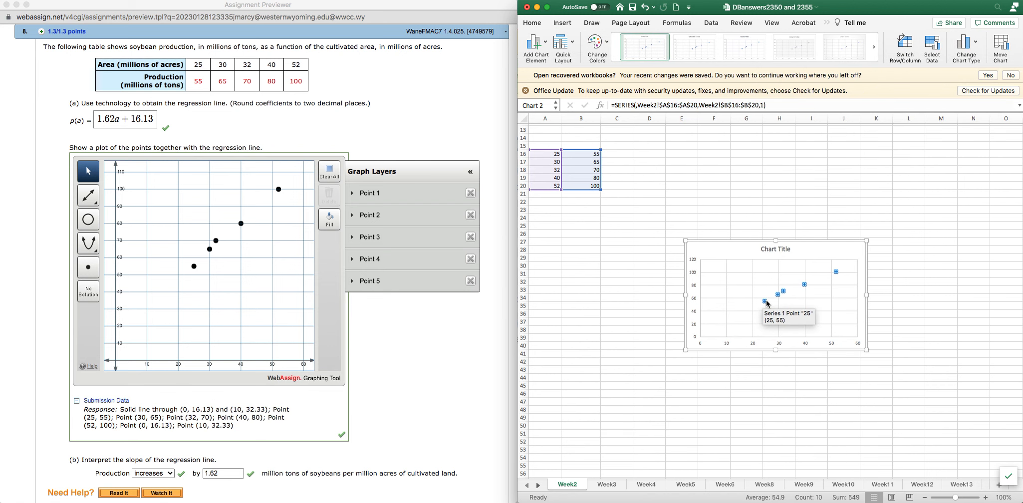
right_click(765, 301)
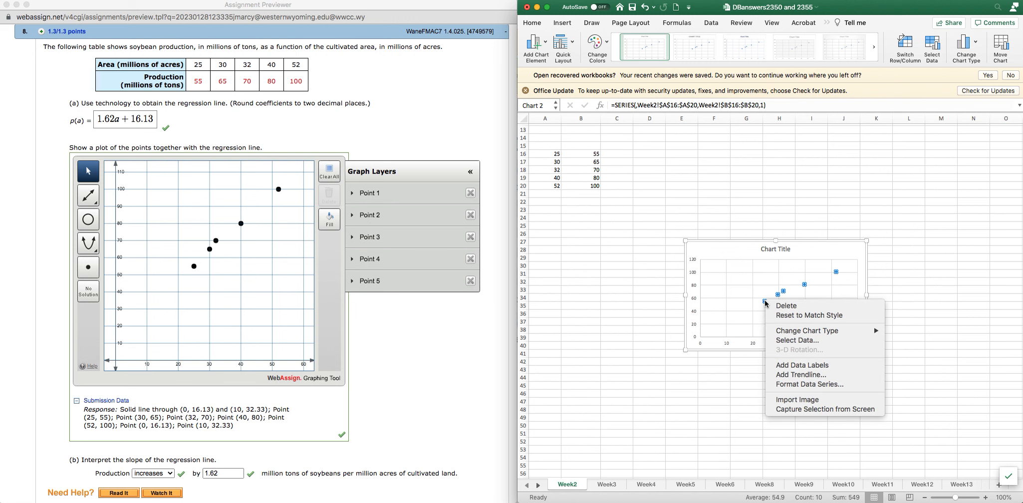
click(802, 374)
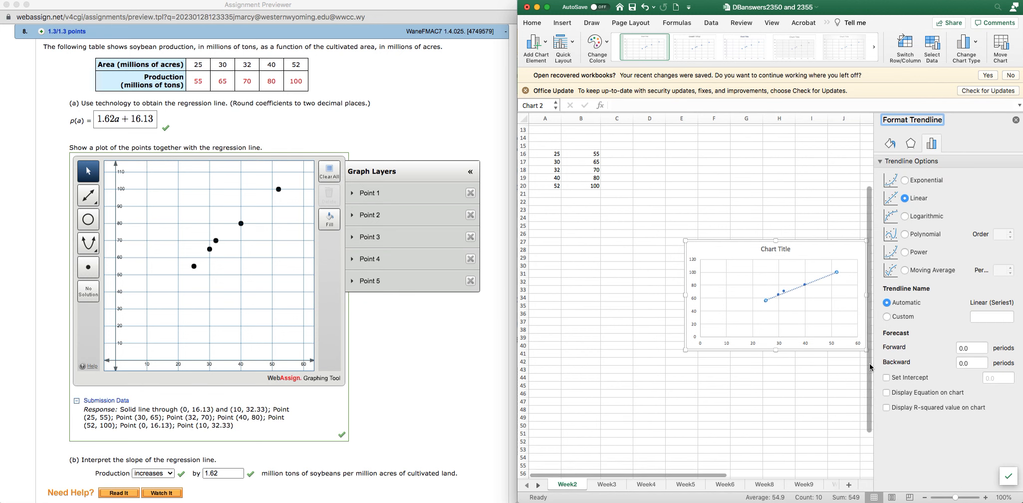
click(885, 393)
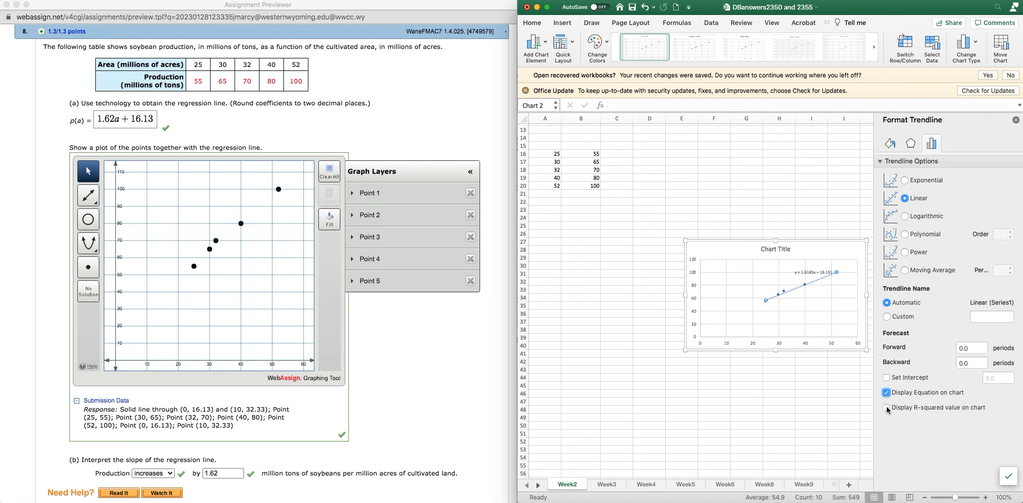
click(885, 407)
drag(813, 272, 786, 270)
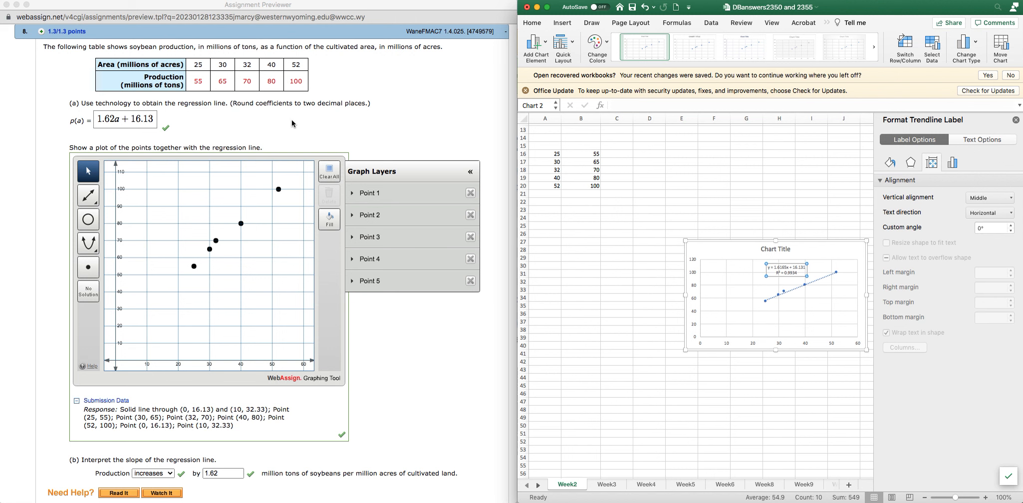
click(154, 119)
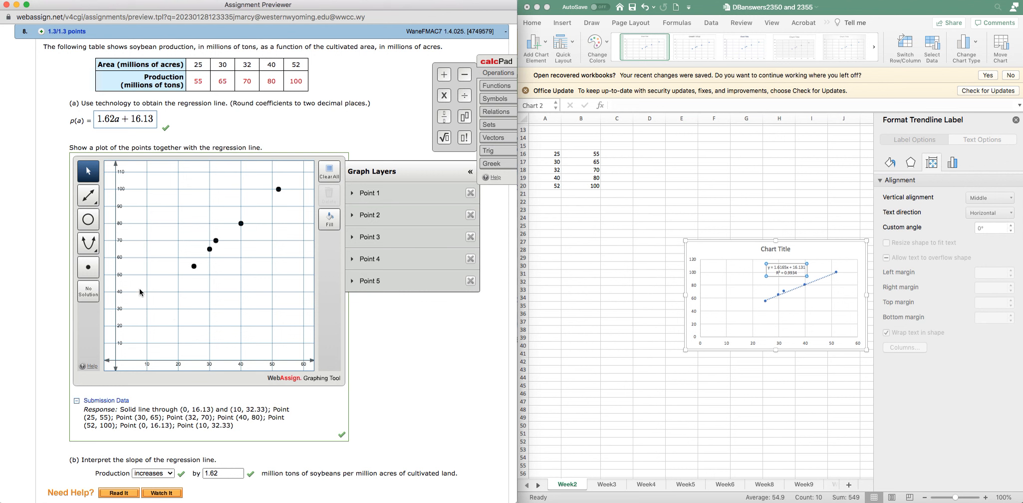
click(93, 202)
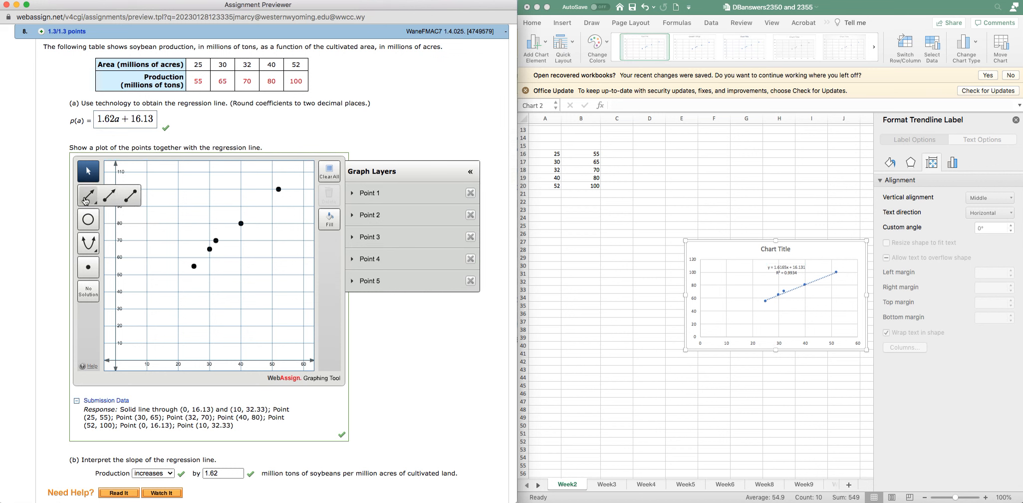
click(88, 198)
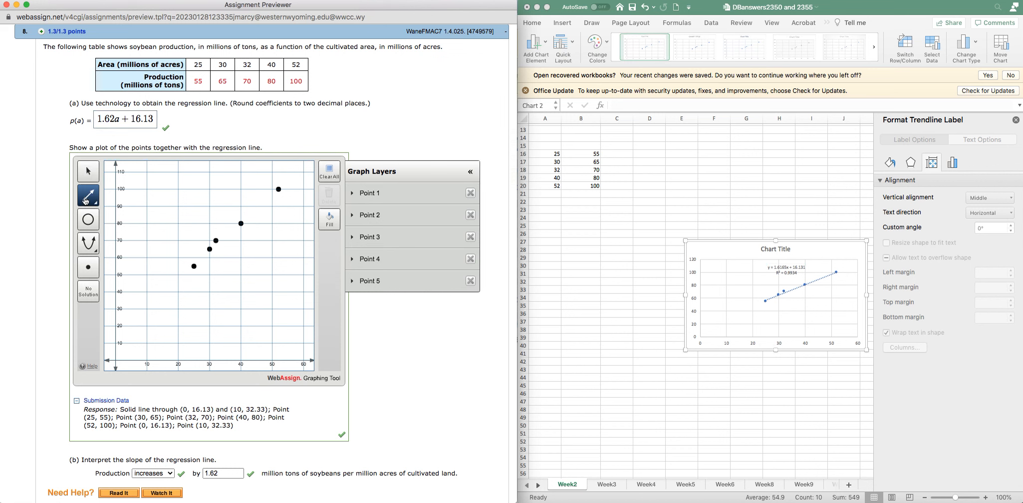
In the WebAssign graph, plot a point on the vertical axis and set its coordinates to (0, 16.13).
click(87, 271)
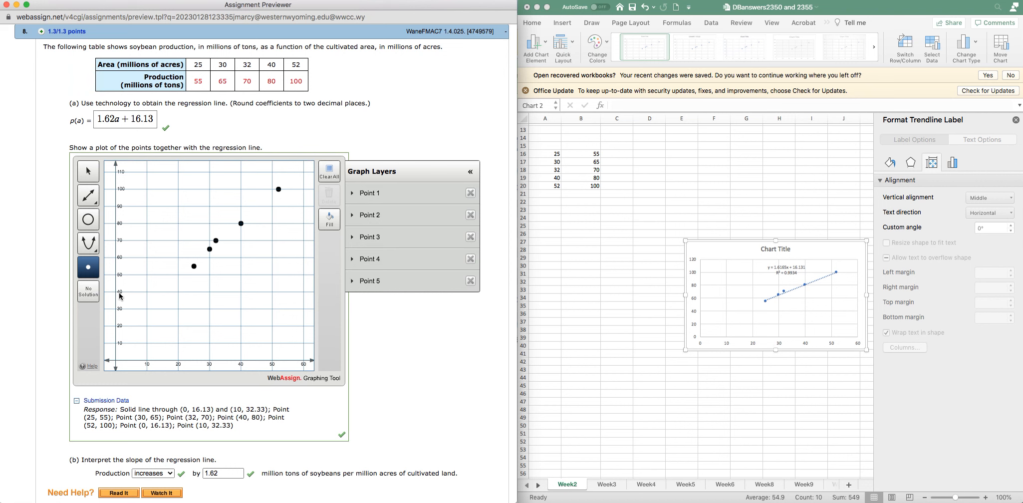
click(115, 334)
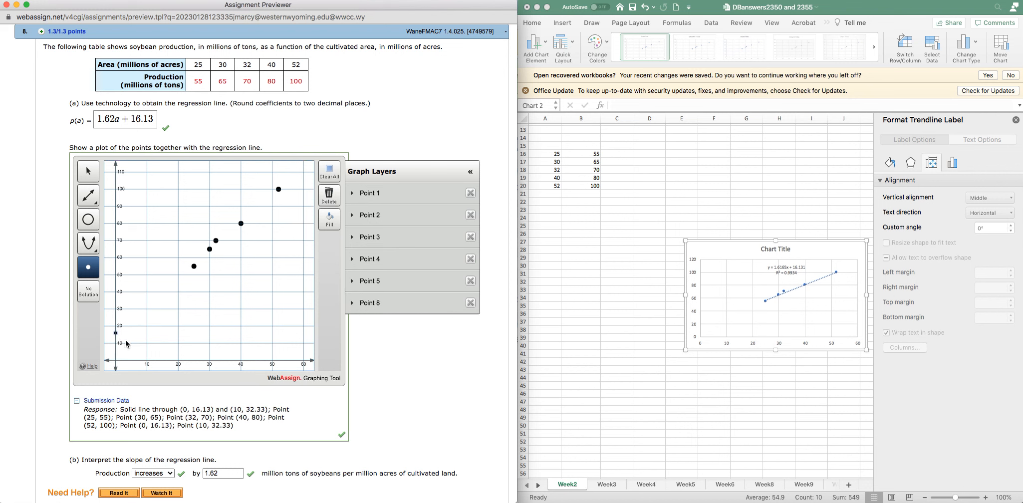
click(351, 304)
click(412, 328)
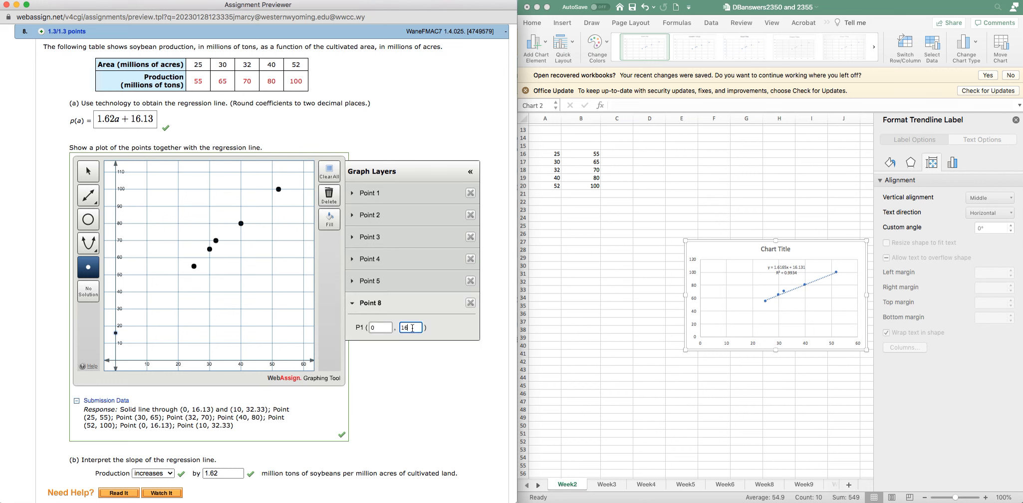
text(.13)
Switch to Excel and enter the column headings a in A22 and p(a) in B22.
click(546, 201)
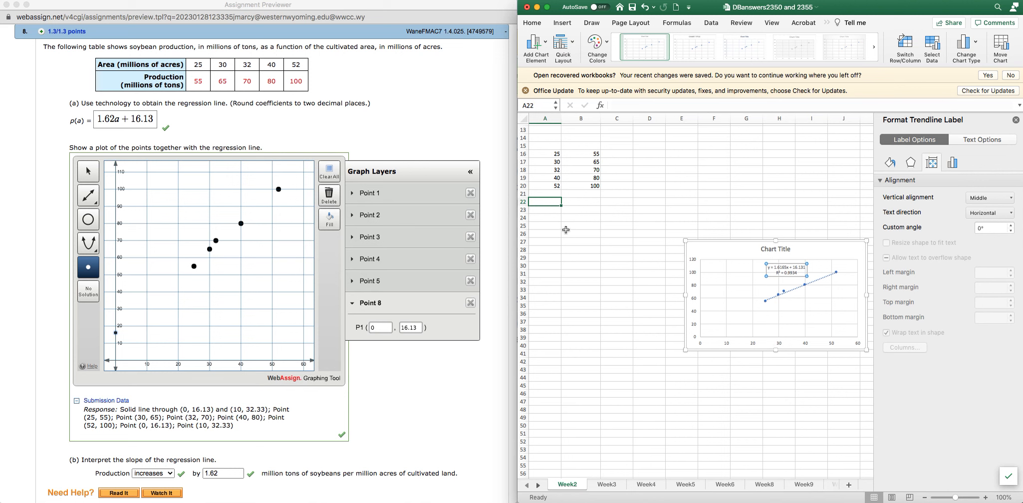
text(a)
key(Tab)
text(p(a)
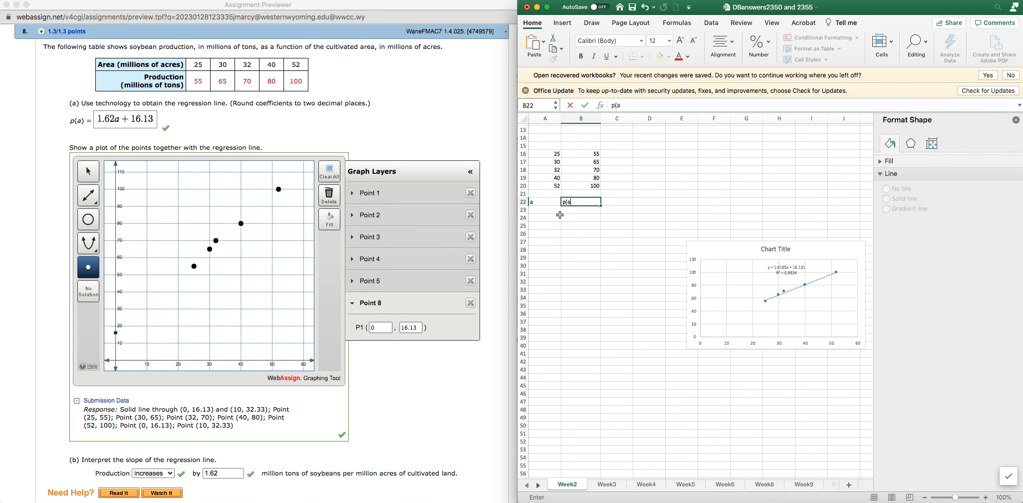
Enter 1 and 2 below the a heading and extend the series to 10 through A32.
click(549, 210)
text(1)
key(Return)
text(2)
key(Return)
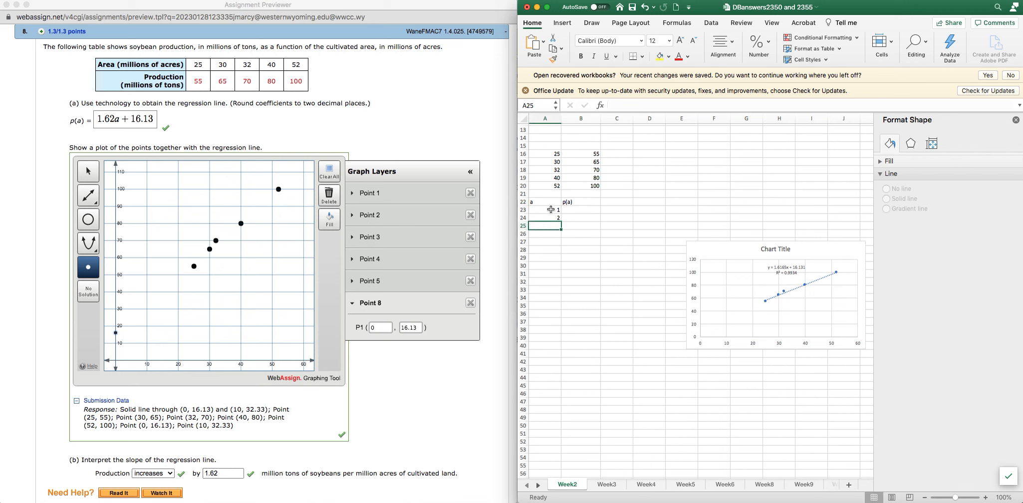
drag(550, 210, 562, 285)
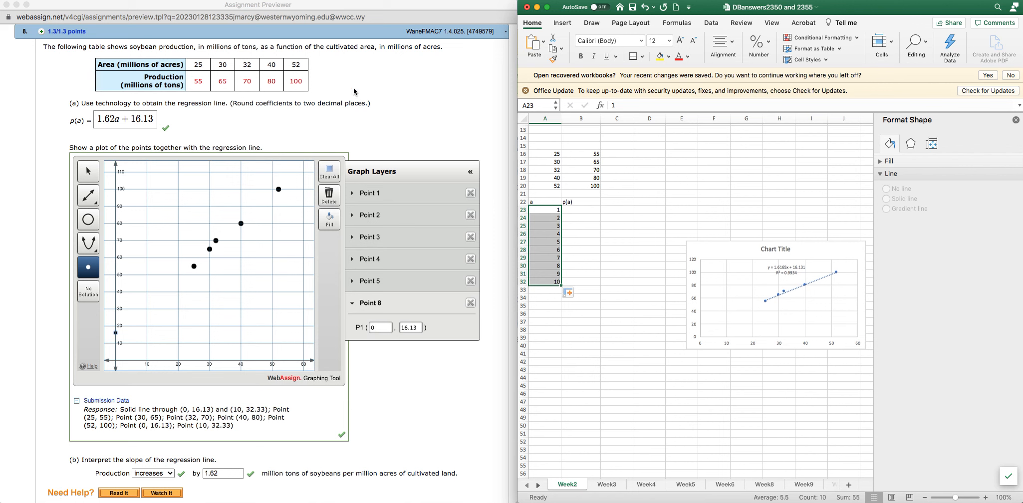
Enter the formula =1.62*A23+16.13 in B23 and fill it down to B32.
click(571, 210)
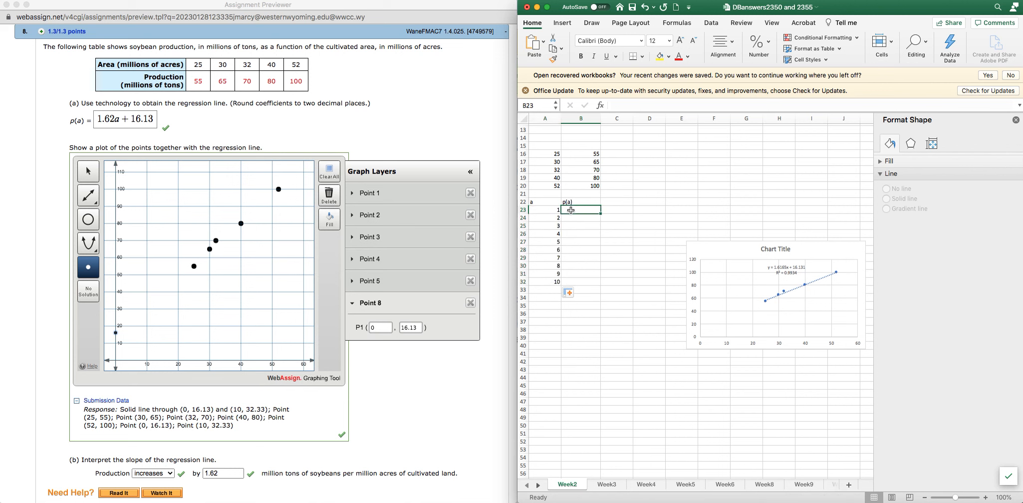
text(=1.62)
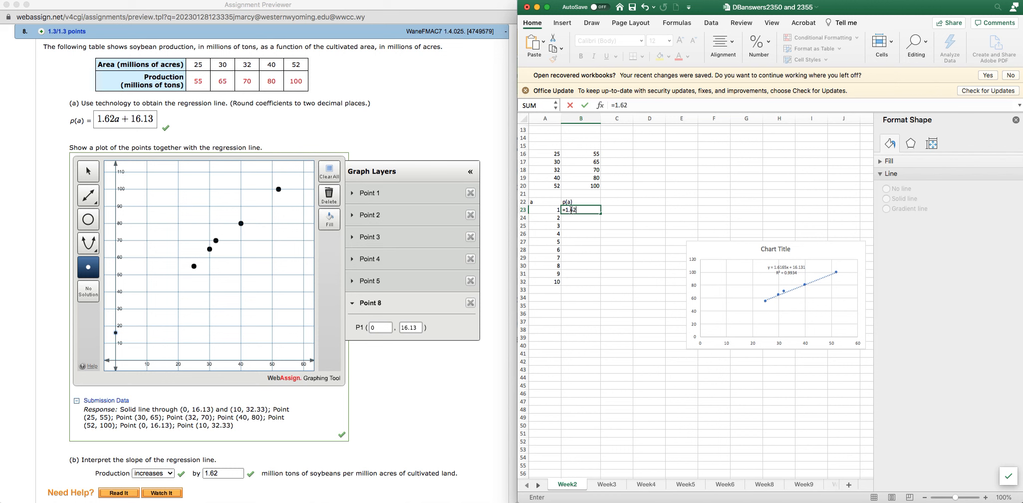
text(*)
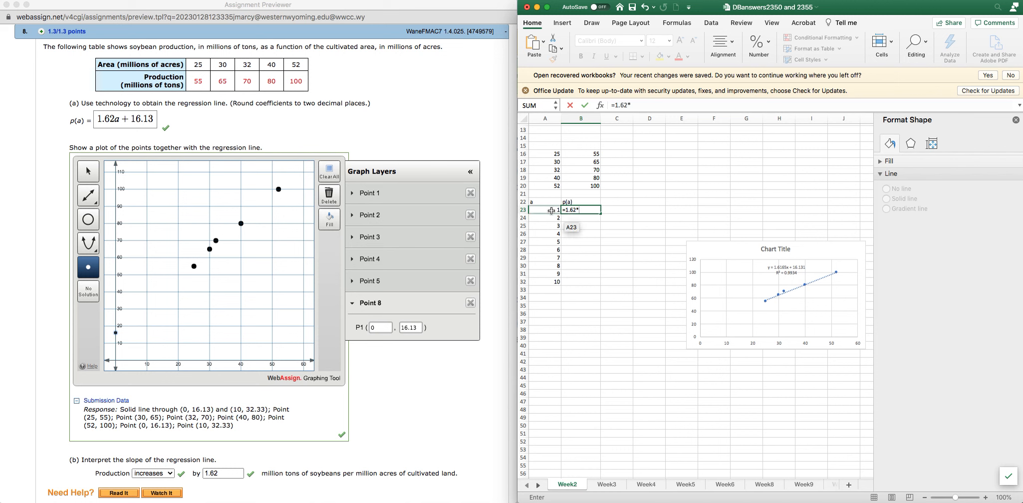
click(551, 210)
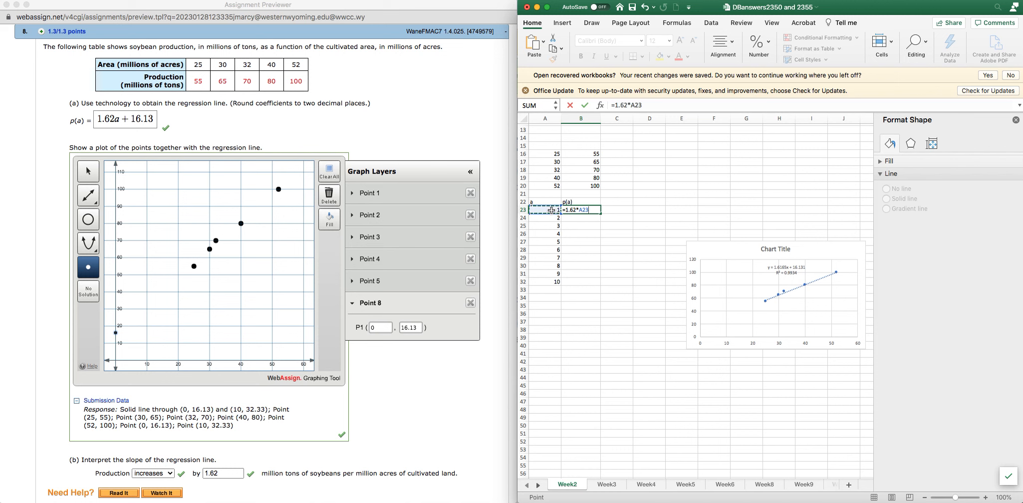
text(+16.13)
key(Return)
click(590, 209)
drag(601, 213, 601, 285)
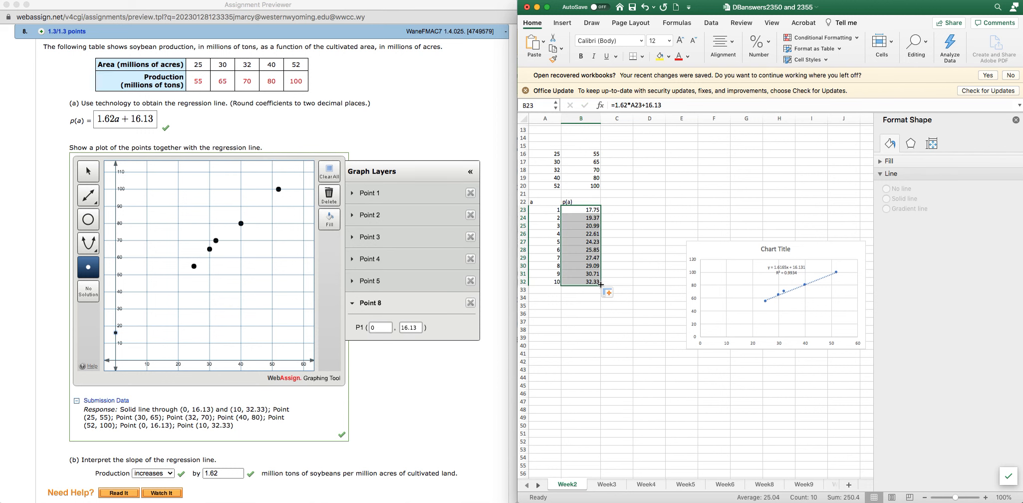
Examine the p(a) formulas in B23 and B24 and the p(a) value for a = 10.
click(592, 211)
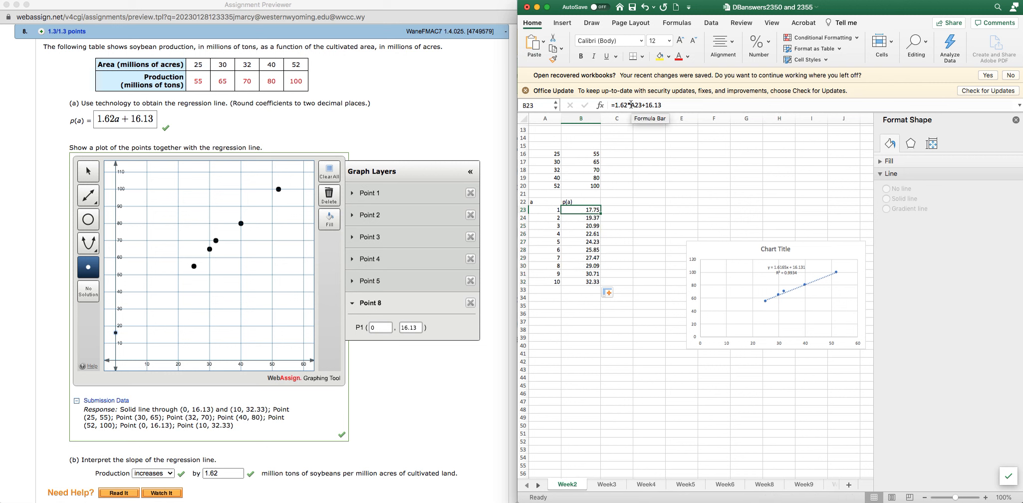
click(587, 216)
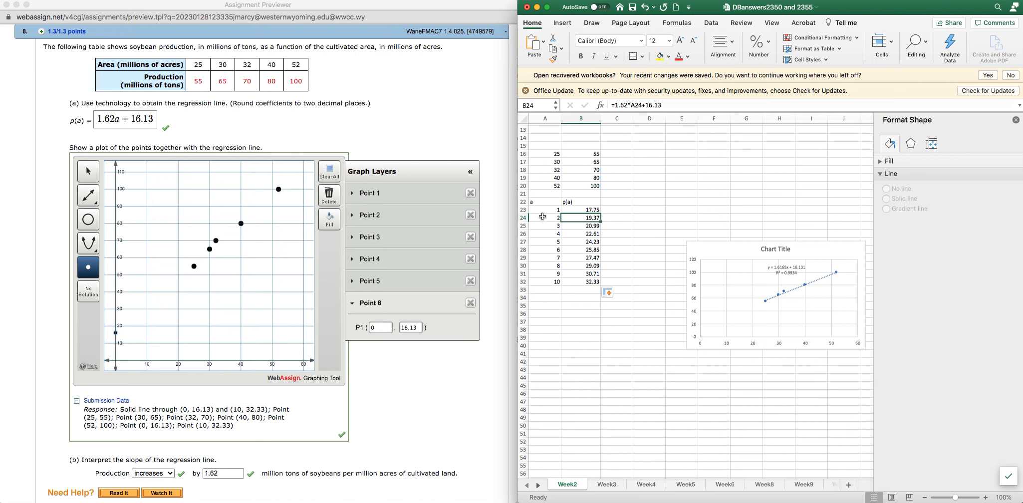
click(580, 281)
click(548, 282)
click(581, 282)
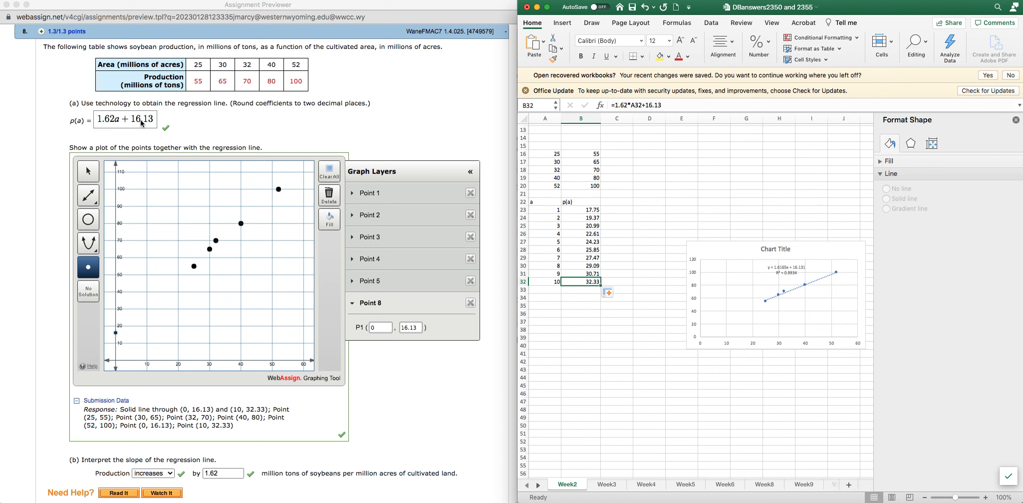
Switch to WebAssign, plot a second regression point on the graph and set its coordinates to (10, 32.33).
click(146, 303)
click(147, 303)
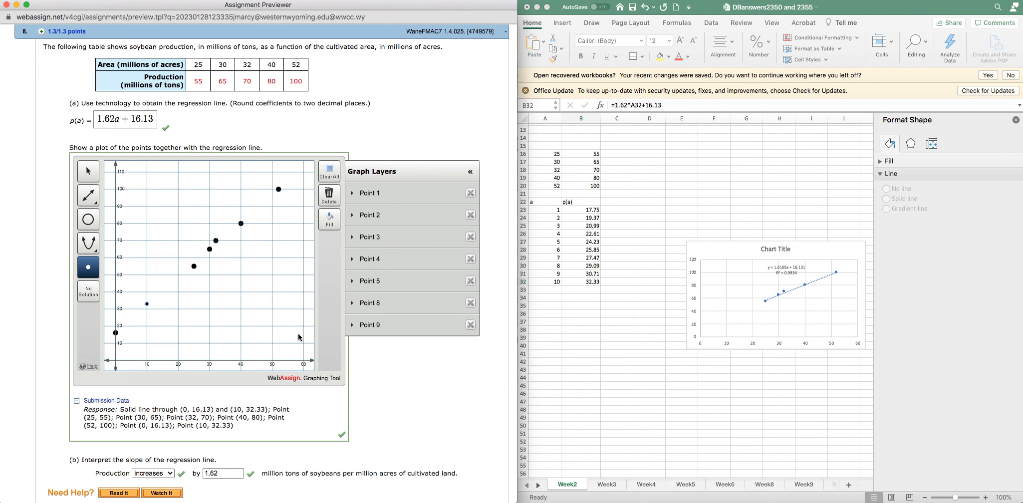
click(353, 325)
click(418, 350)
text(.33)
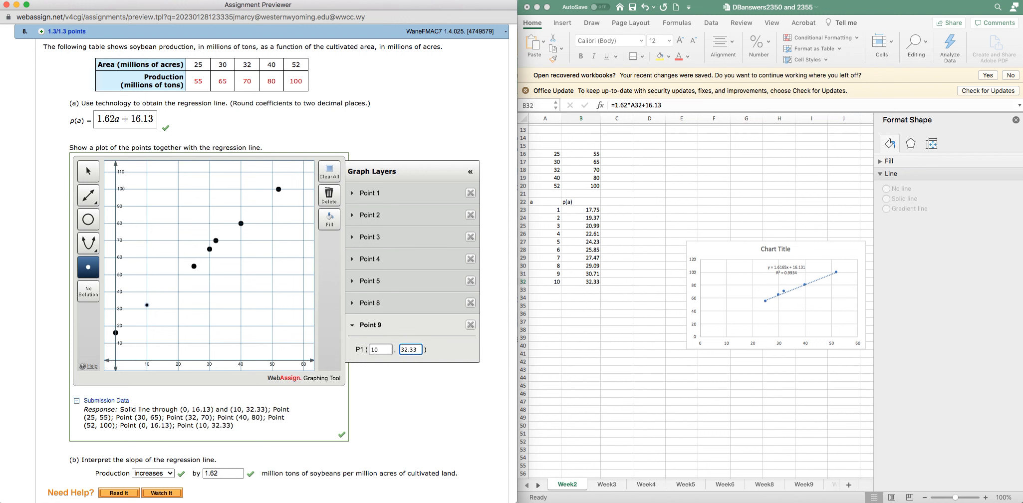
click(353, 325)
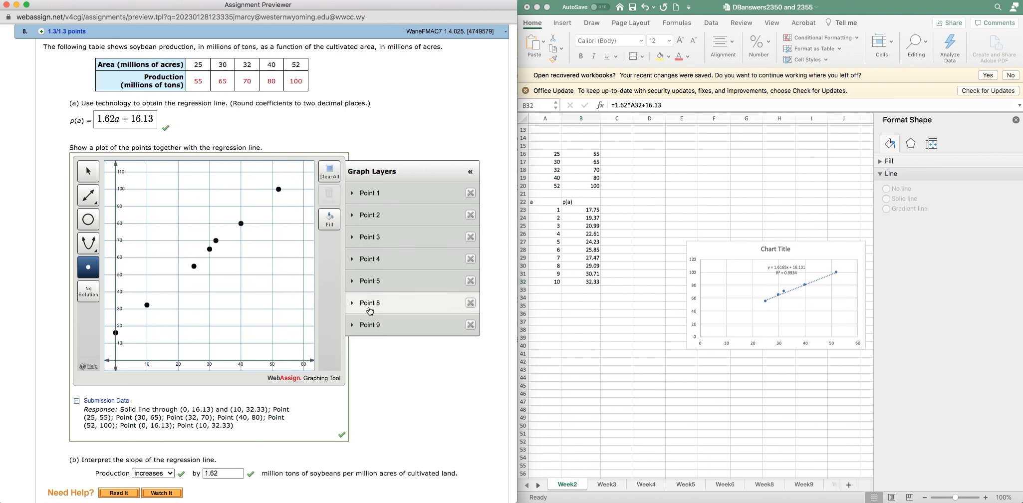
Try to draw the regression line through the two regression points, and review the coordinates of the overlapping points.
mouse_move(87, 196)
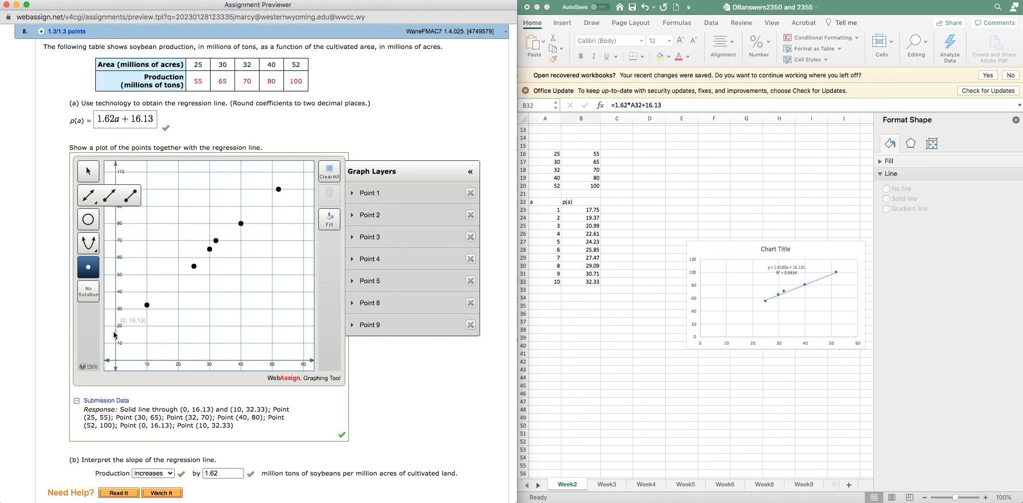
click(116, 331)
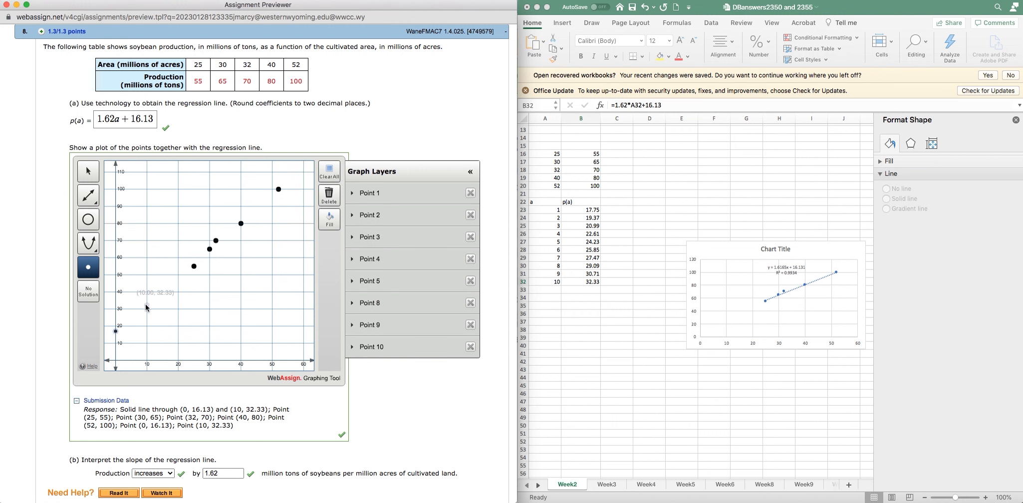
click(146, 304)
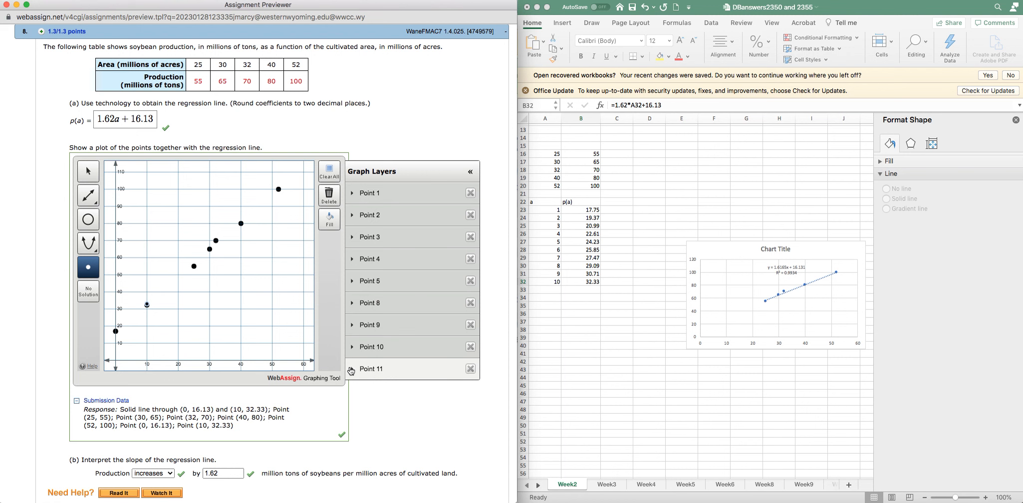
scroll(352, 366, down, 1)
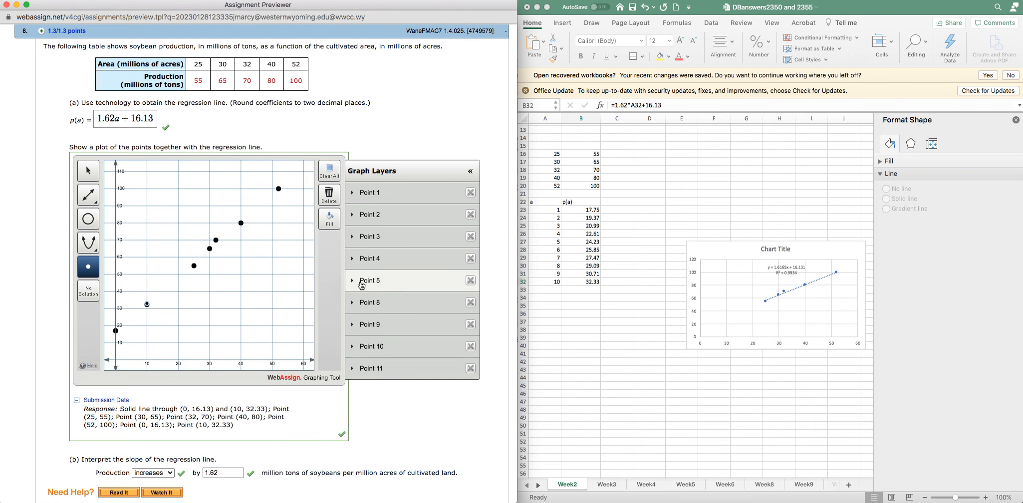
click(352, 346)
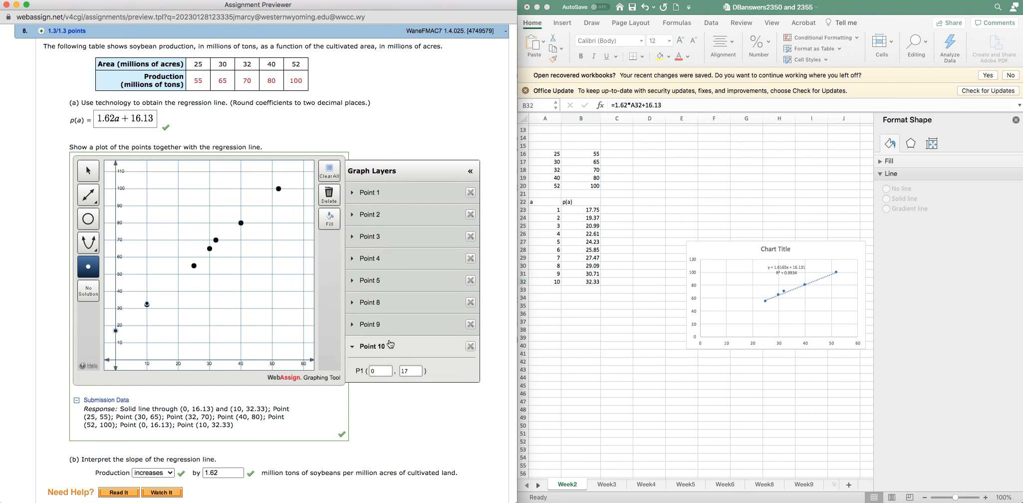
click(356, 306)
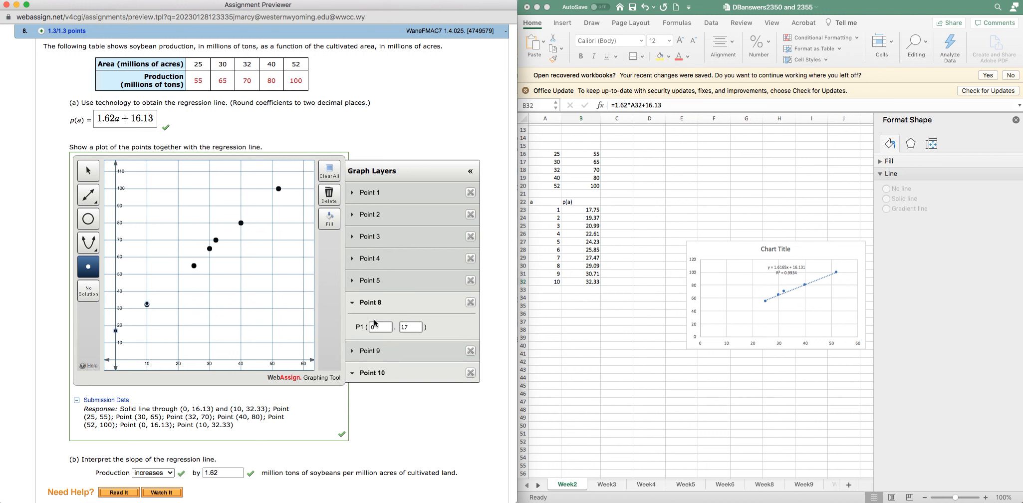
click(353, 373)
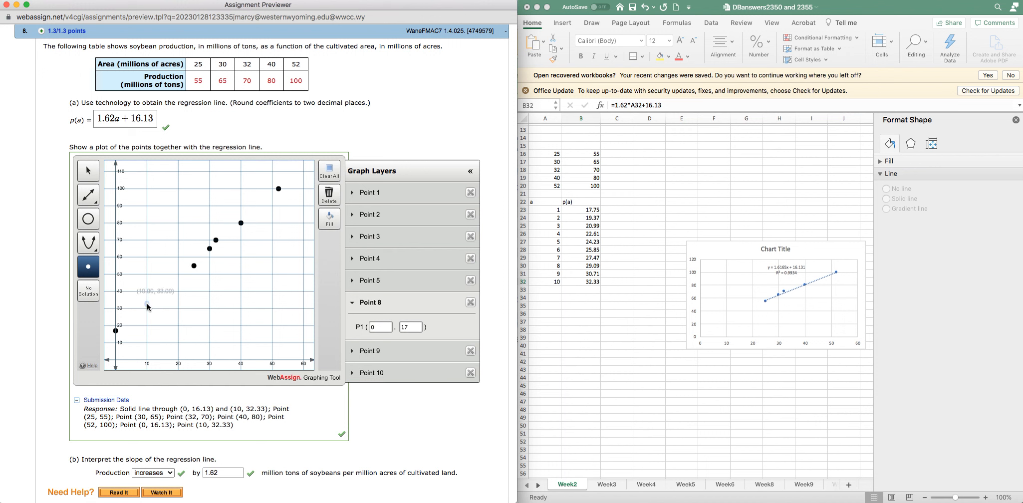
Delete the duplicate graph layers Point 9 and Point 10.
click(470, 351)
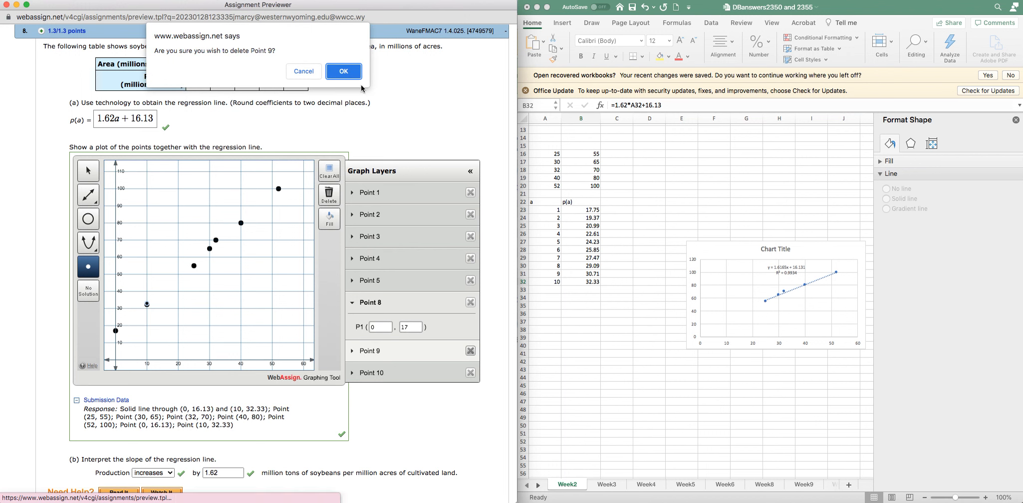
click(349, 72)
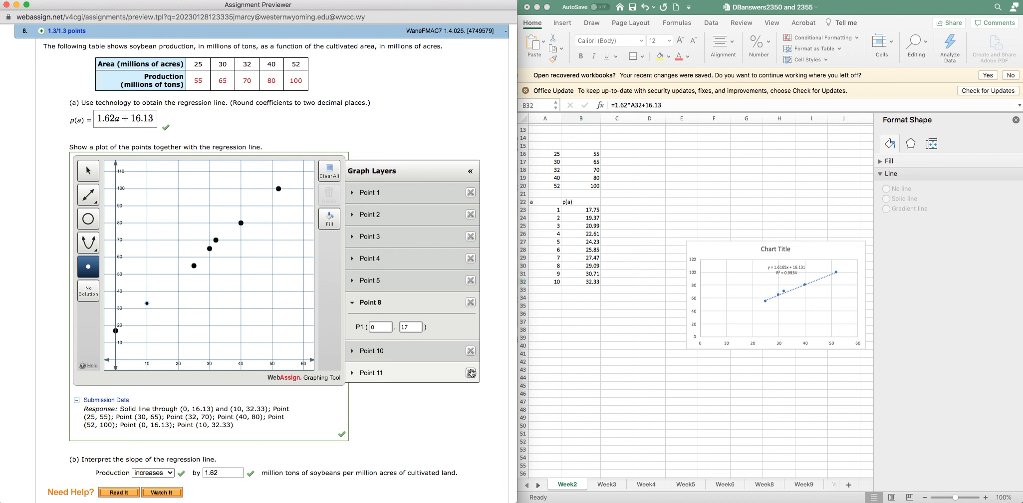
click(470, 350)
click(343, 71)
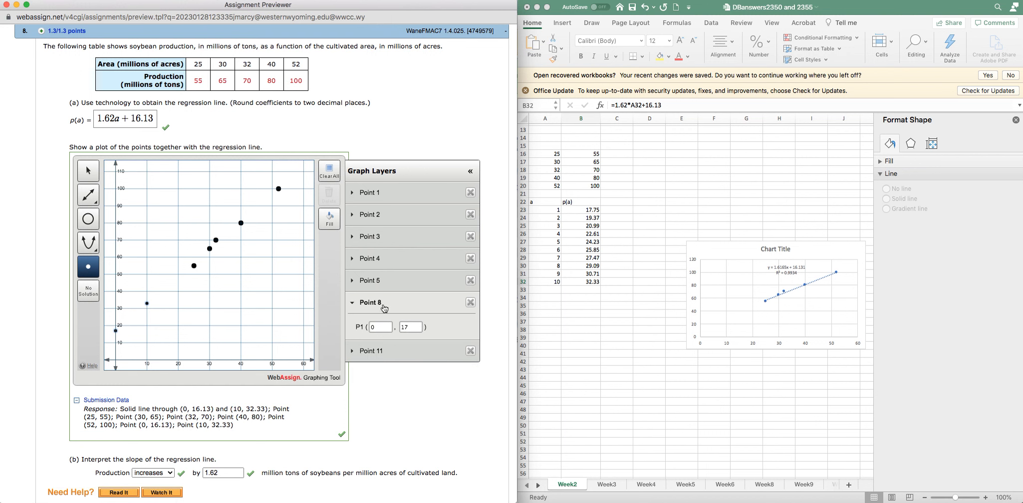
Set Point 8 to (0, 16.13) and Point 11 to (10, 32.33), and collapse both layers.
click(413, 327)
key(BackSpace)
click(352, 353)
click(416, 378)
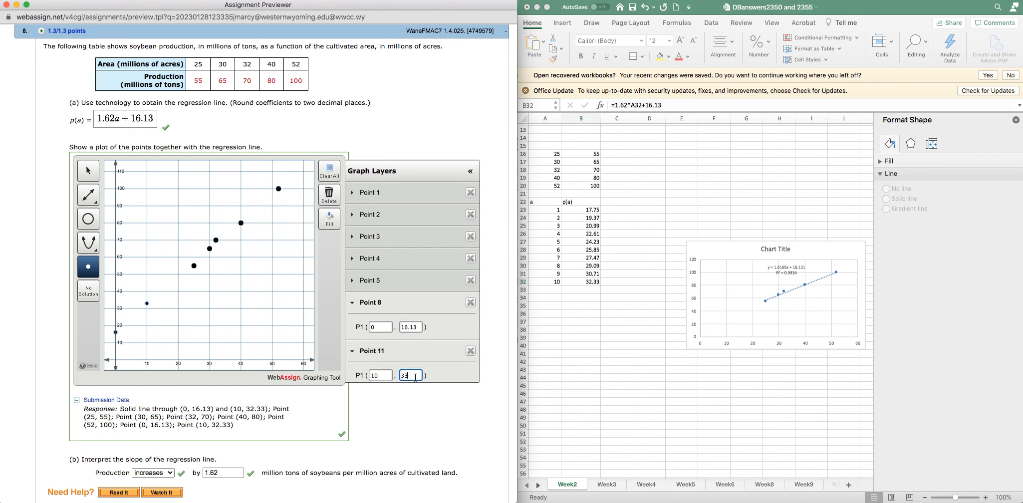
key(BackSpace)
text(2.)
click(352, 351)
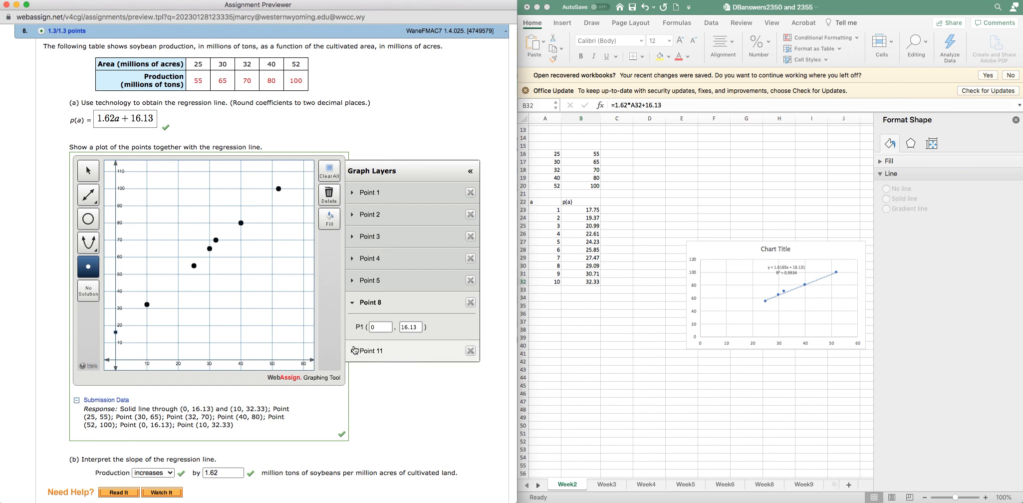
click(352, 303)
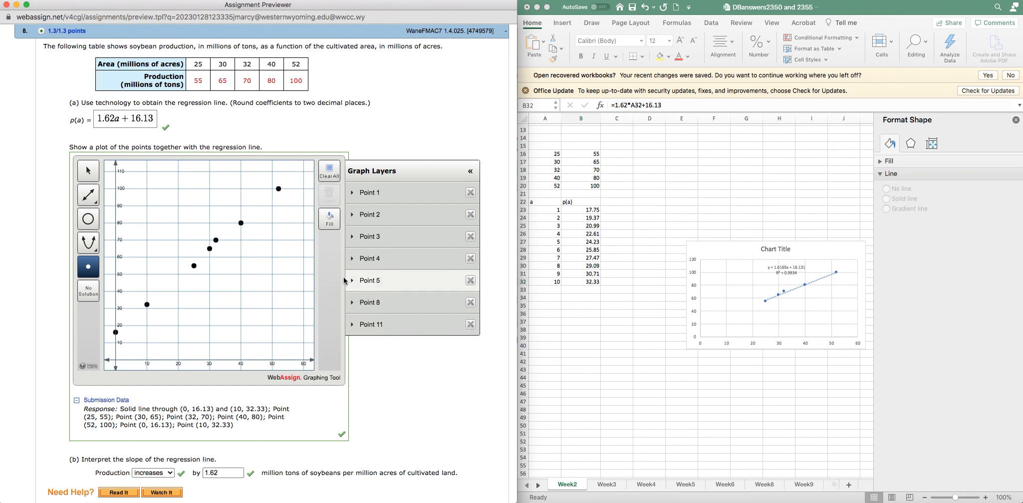
Draw a solid line through the two regression points at a = 0 and a = 10.
click(91, 199)
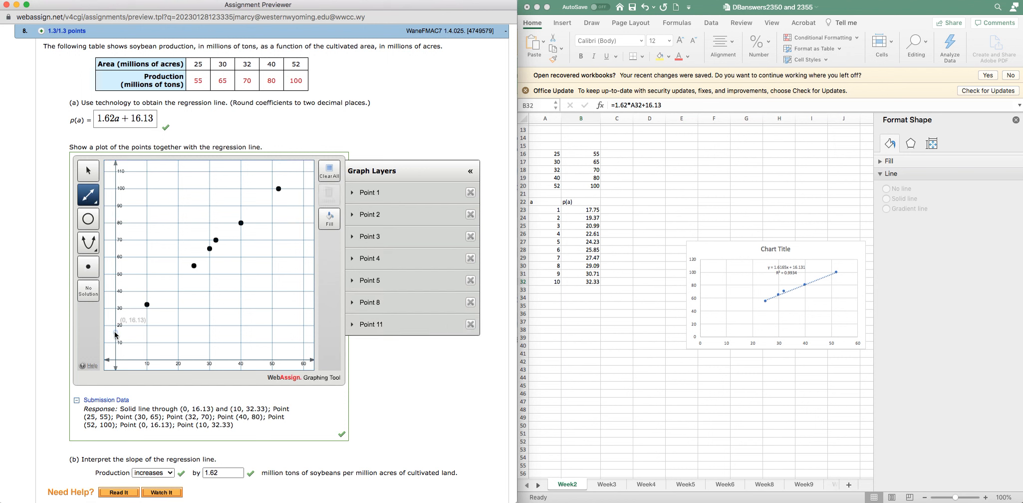
click(116, 333)
click(147, 305)
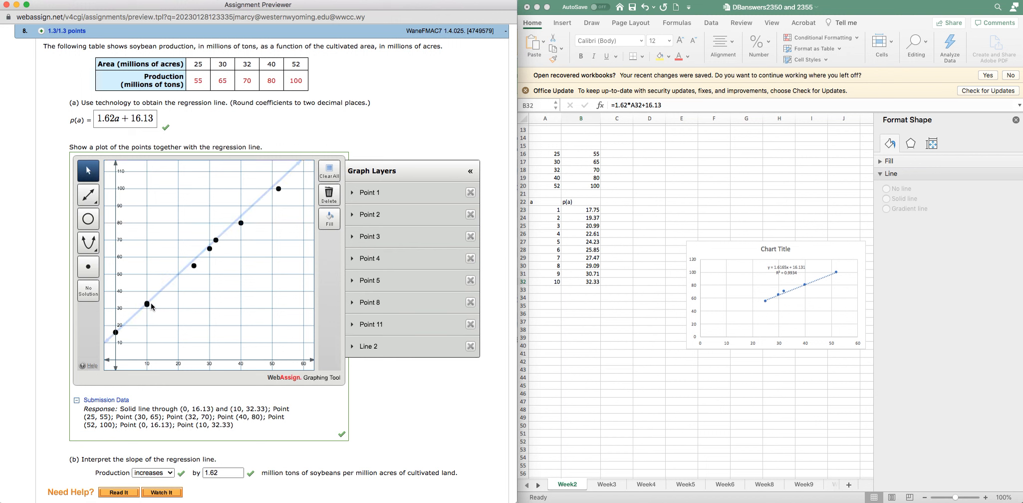
Set the line's defining points to (0, 16.13) and (10, 32.33).
click(353, 325)
click(353, 303)
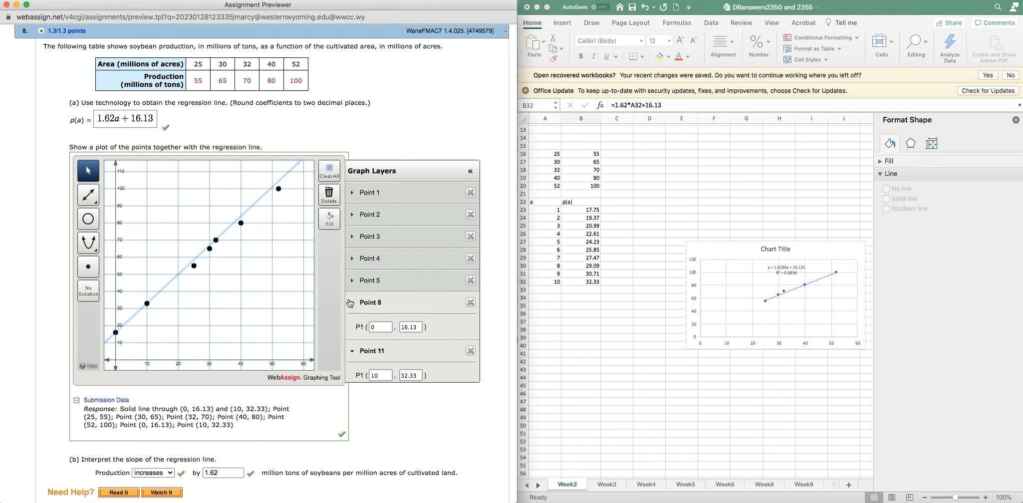
scroll(375, 294, down, 5)
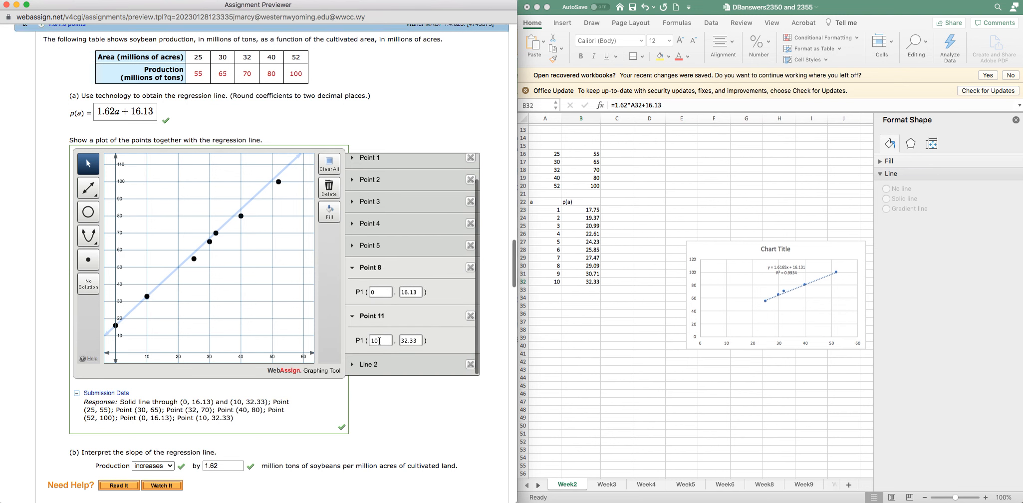
scroll(351, 305, up, 1)
scroll(353, 307, up, 1)
click(355, 308)
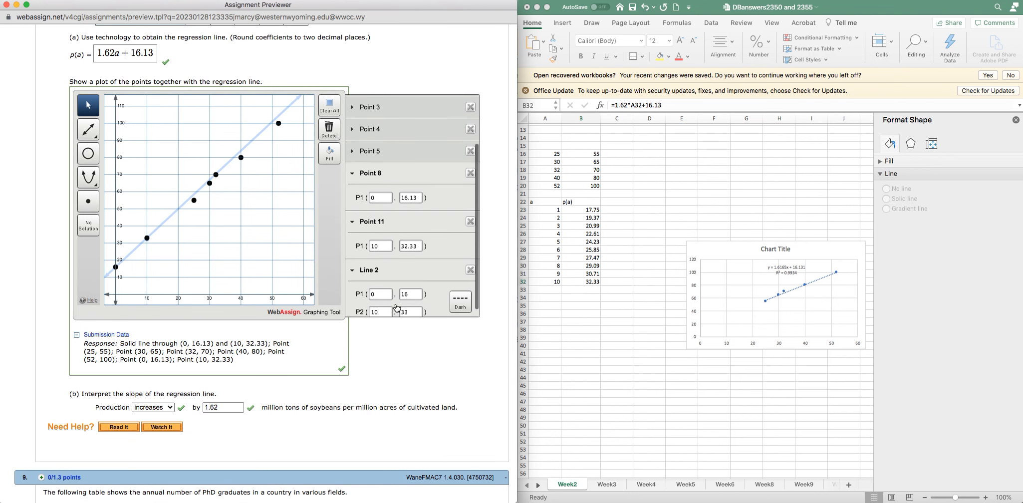
click(411, 286)
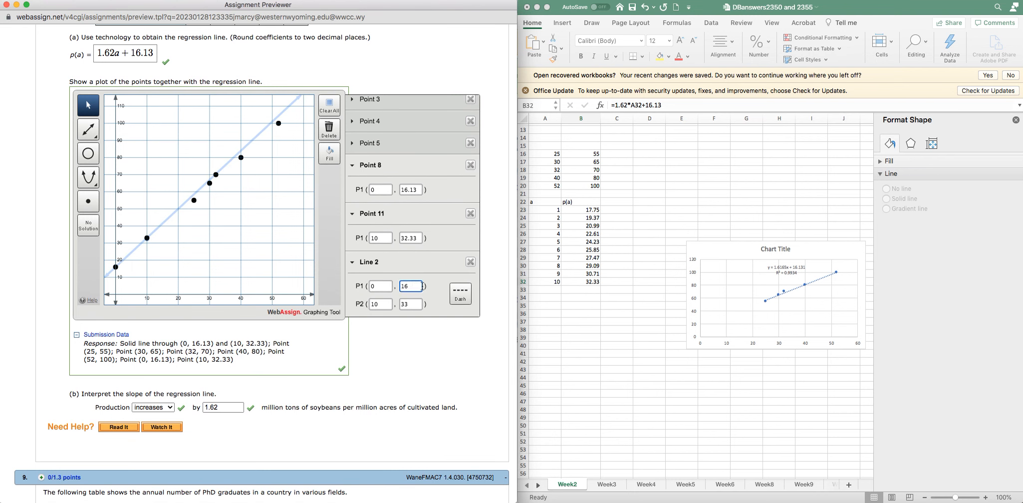
text(.13)
click(410, 305)
key(BackSpace)
text(2.33)
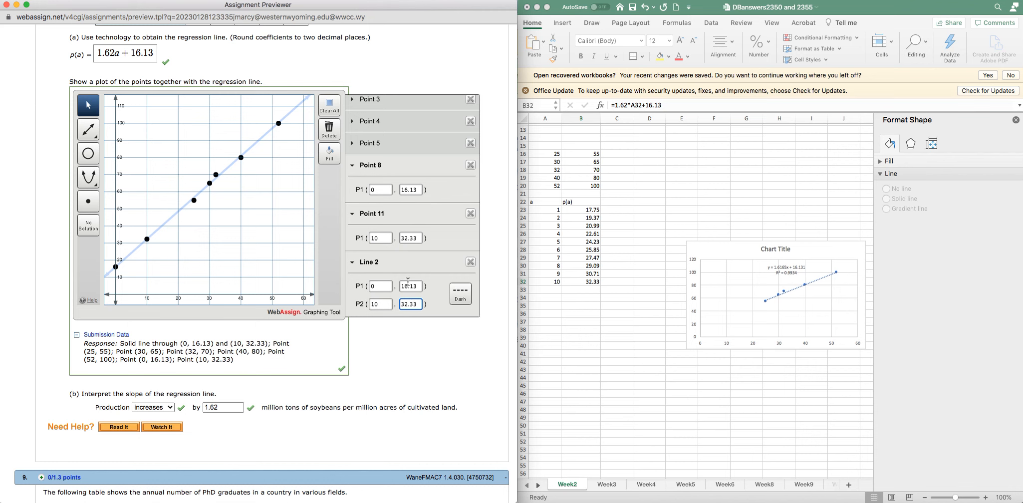
Review the plotted points and regression line against the submitted response, and the slope answer in part (b).
scroll(408, 282, up, 3)
scroll(408, 281, down, 5)
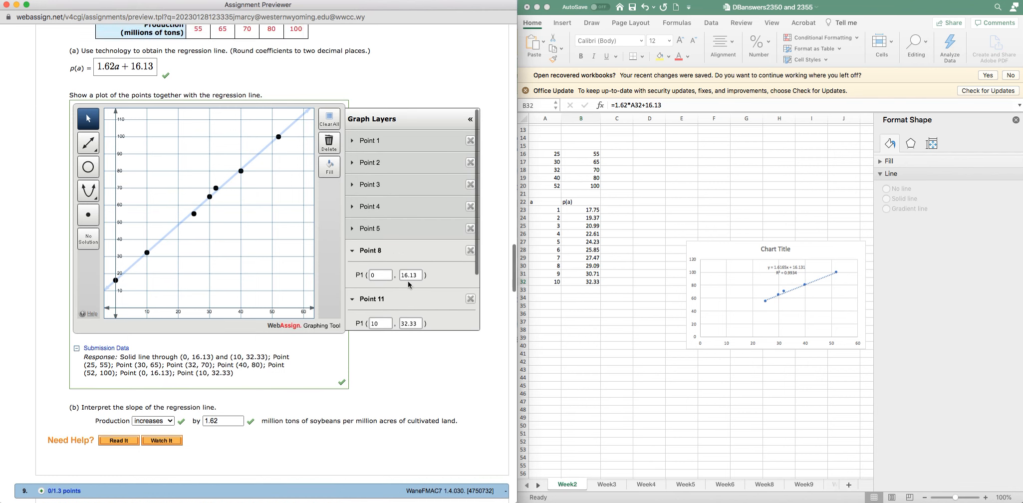
scroll(419, 139, down, 3)
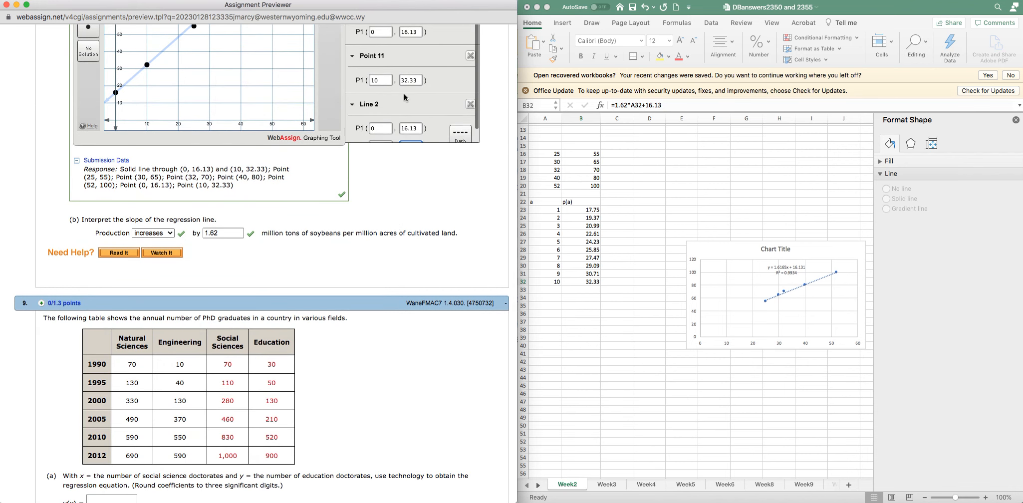
scroll(427, 155, up, 3)
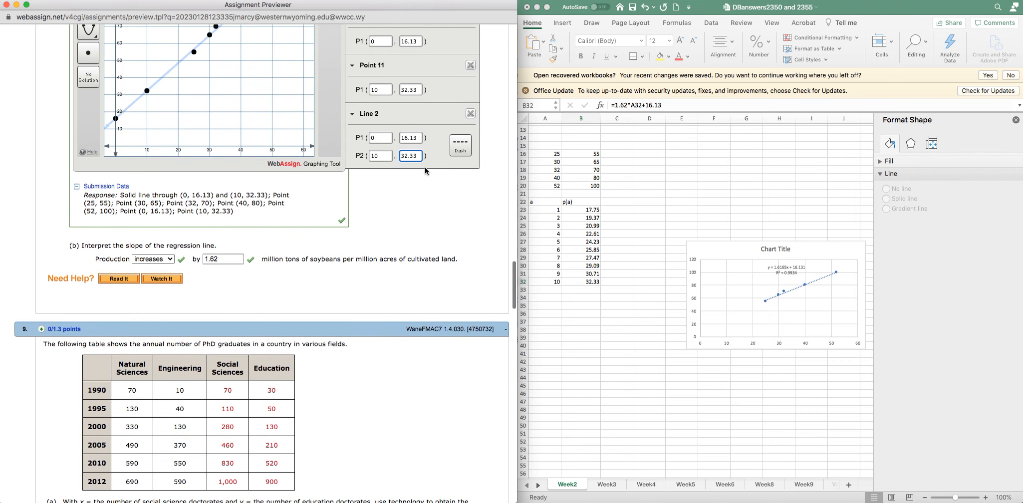
scroll(426, 188, up, 3)
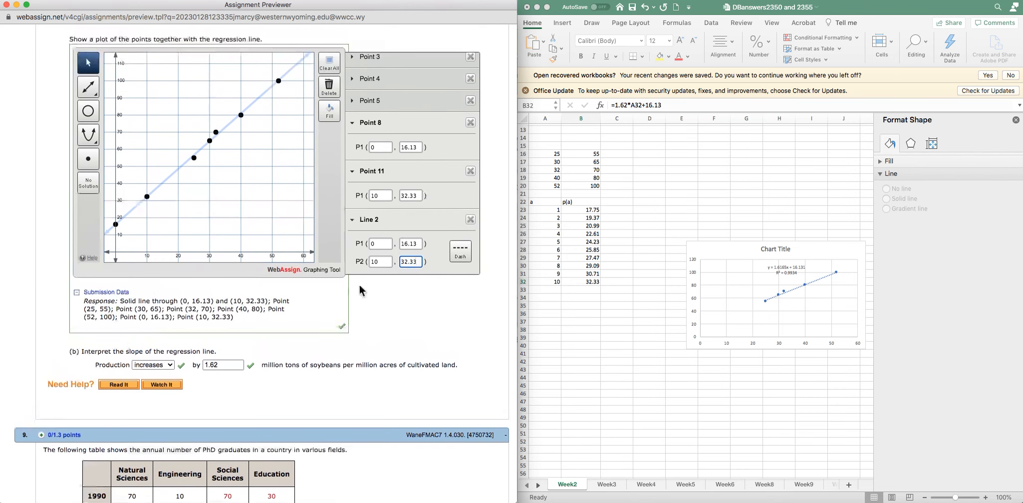
scroll(218, 346, up, 3)
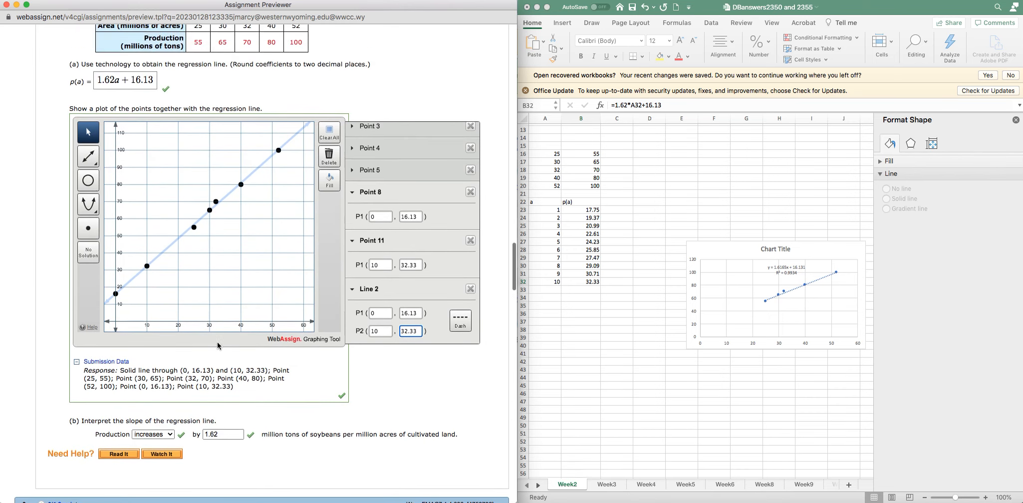
scroll(218, 345, up, 2)
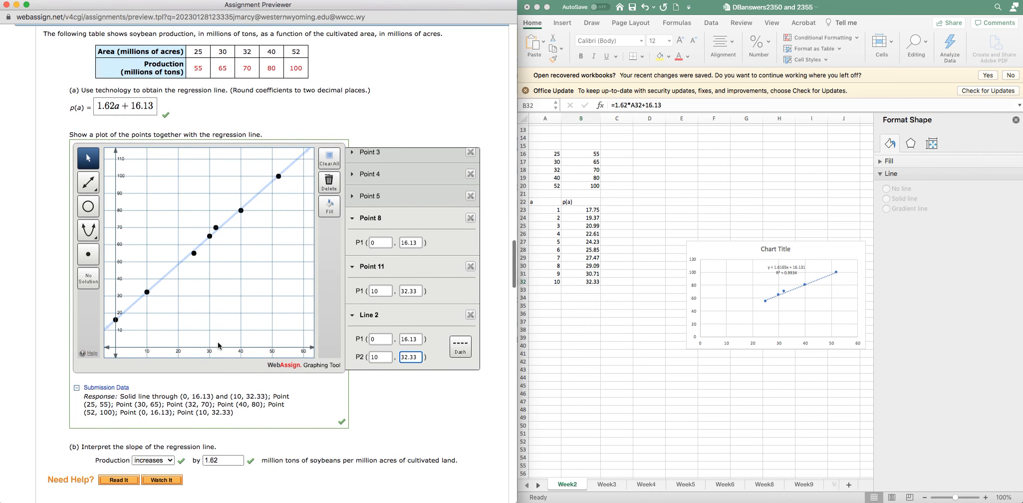
click(220, 460)
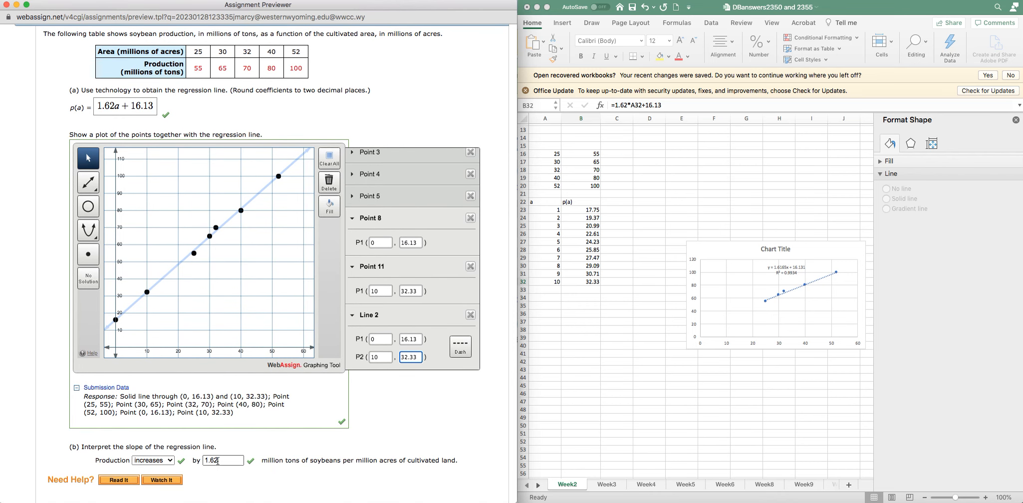